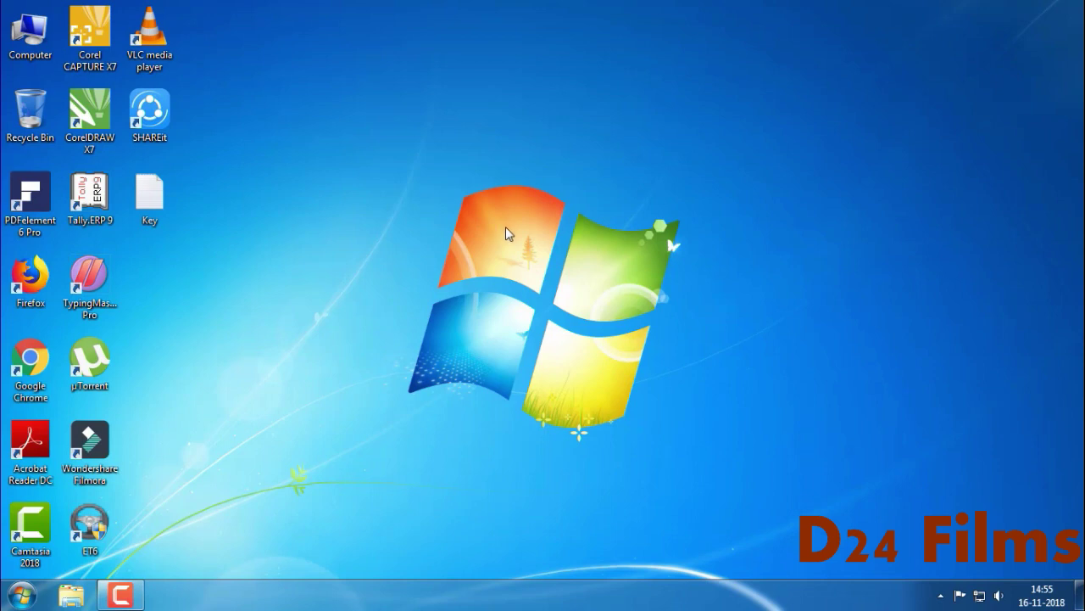
- Open Firefox and search the web for "rufus"
{"action": "double_click", "coordinate": [33, 302]}
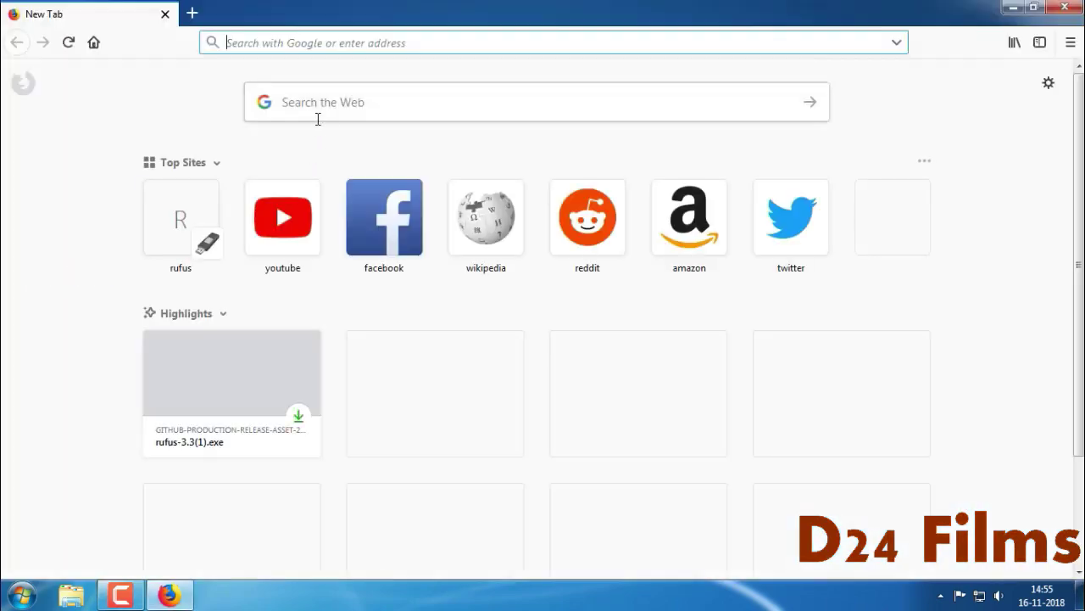
{"action": "left_click", "coordinate": [321, 114]}
{"action": "type", "text": "ru"}
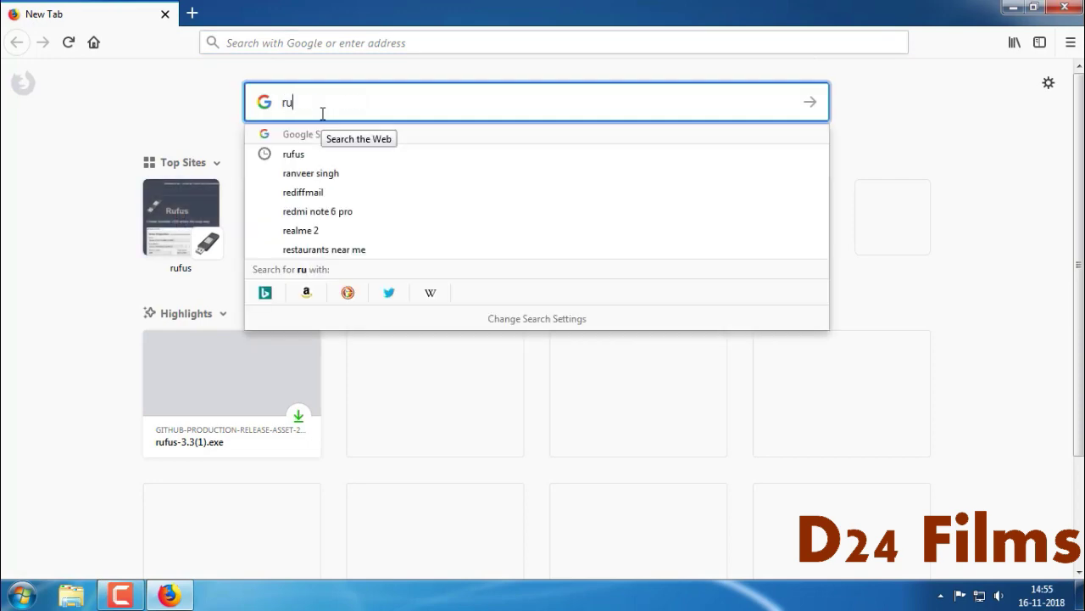
{"action": "type", "text": "fus"}
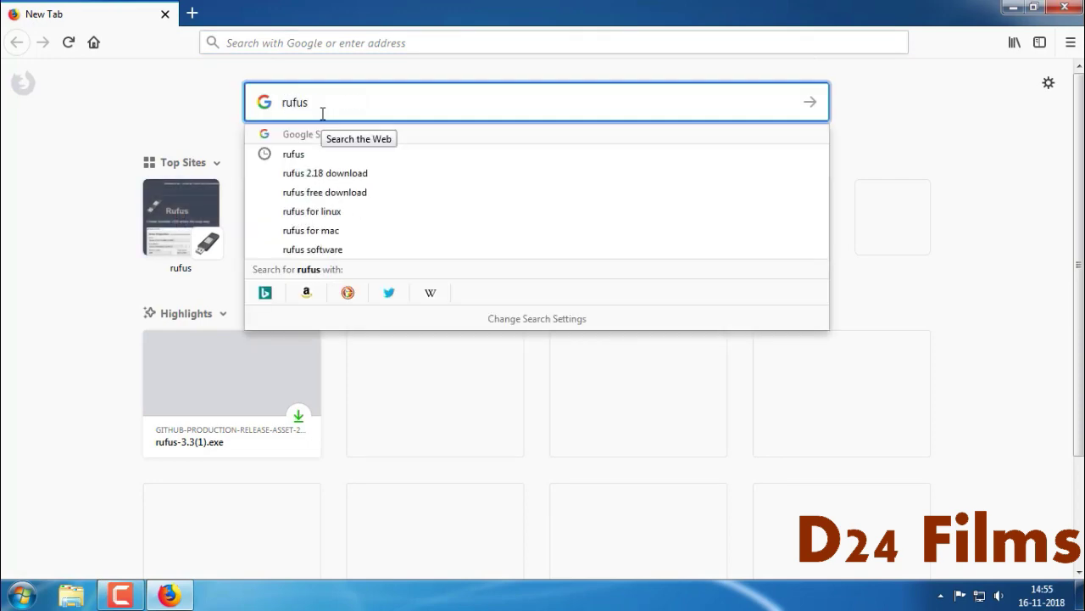
{"action": "key", "text": "Return"}
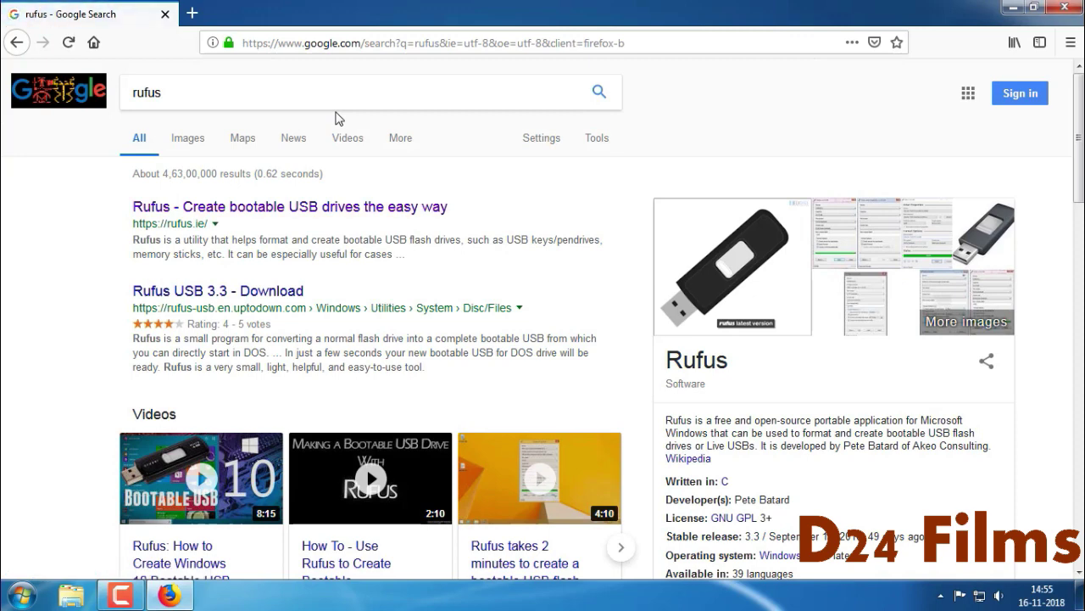
- Open the official Rufus website, rufus.ie, from the search results
{"action": "mouse_move", "coordinate": [118, 200]}
{"action": "left_mouse_down"}
{"action": "mouse_move", "coordinate": [144, 217]}
{"action": "mouse_move", "coordinate": [286, 251]}
{"action": "left_mouse_up"}
{"action": "key", "text": "ctrl+z"}
{"action": "left_click", "coordinate": [303, 208]}
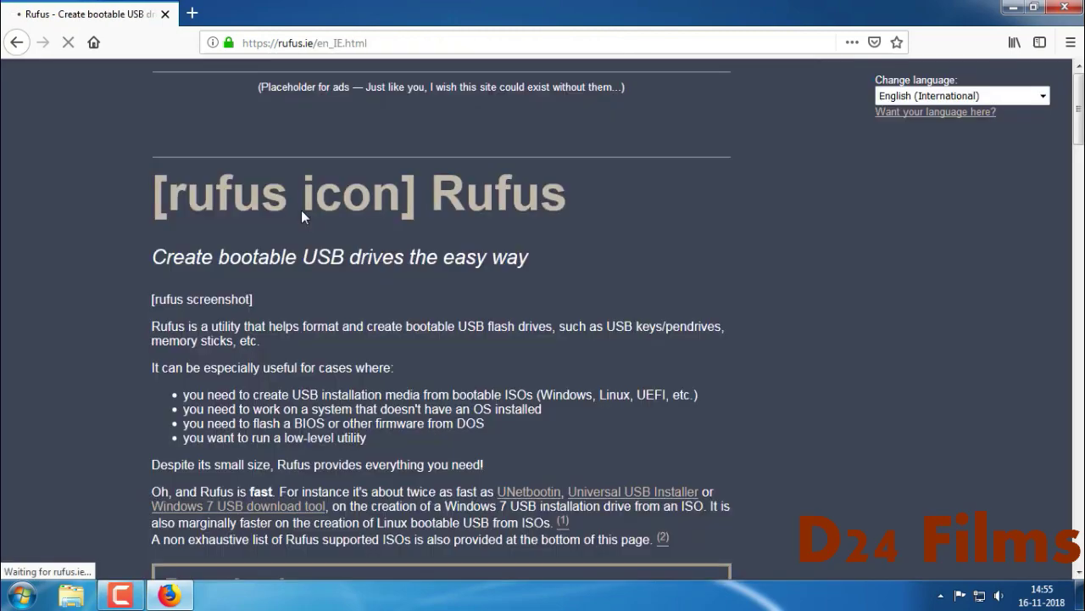
- Download the standard Rufus 3.3 release, save rufus-3.3.exe, and close the browser
{"action": "scroll", "coordinate": [289, 287], "scroll_direction": "down", "scroll_amount": 10}
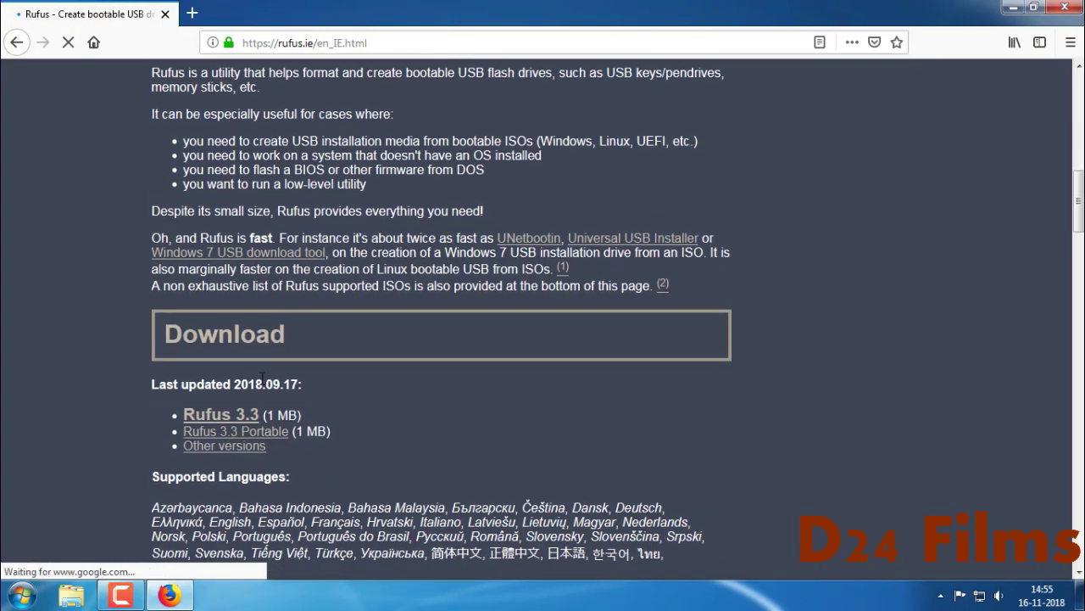
{"action": "scroll", "coordinate": [260, 375], "scroll_direction": "down", "scroll_amount": 5}
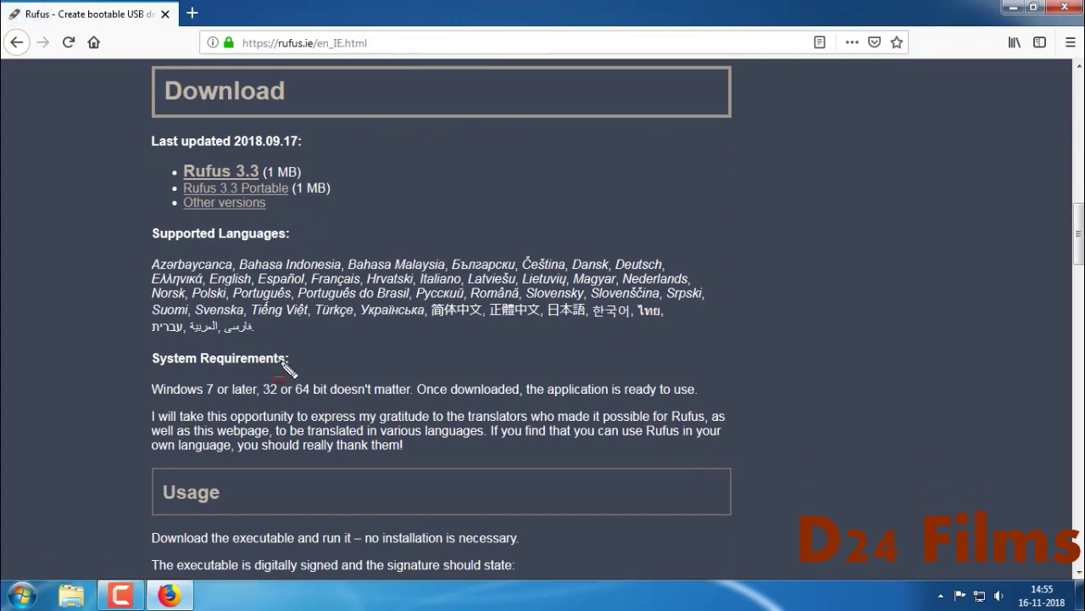
{"action": "mouse_move", "coordinate": [154, 159]}
{"action": "left_mouse_down"}
{"action": "mouse_move", "coordinate": [161, 147]}
{"action": "mouse_move", "coordinate": [254, 188]}
{"action": "mouse_move", "coordinate": [359, 206]}
{"action": "mouse_move", "coordinate": [374, 187]}
{"action": "left_mouse_up"}
{"action": "key", "text": "Escape"}
{"action": "left_click", "coordinate": [251, 173]}
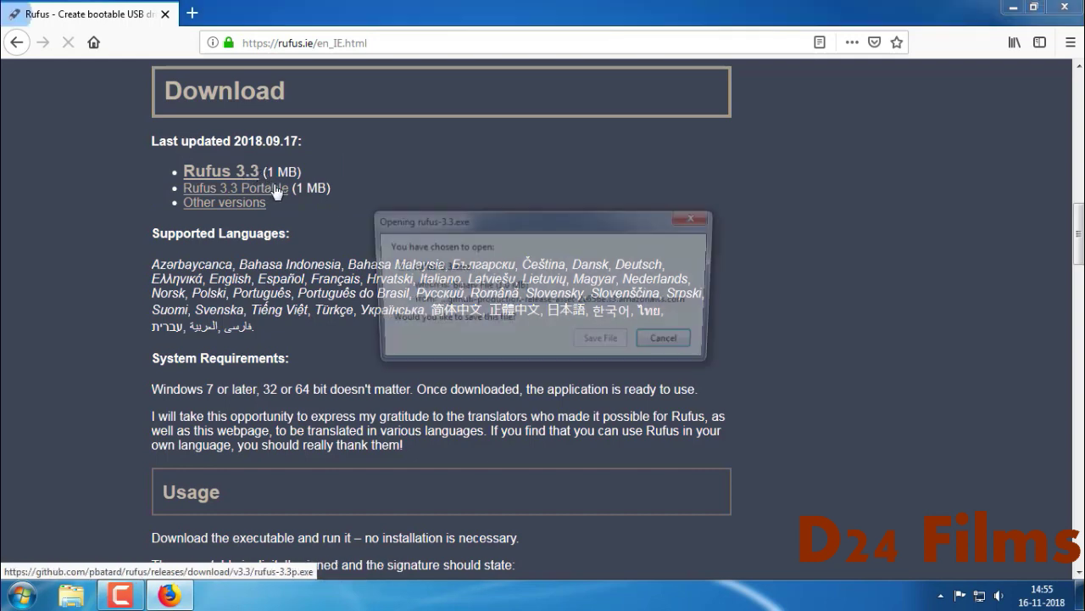
{"action": "left_click", "coordinate": [605, 343]}
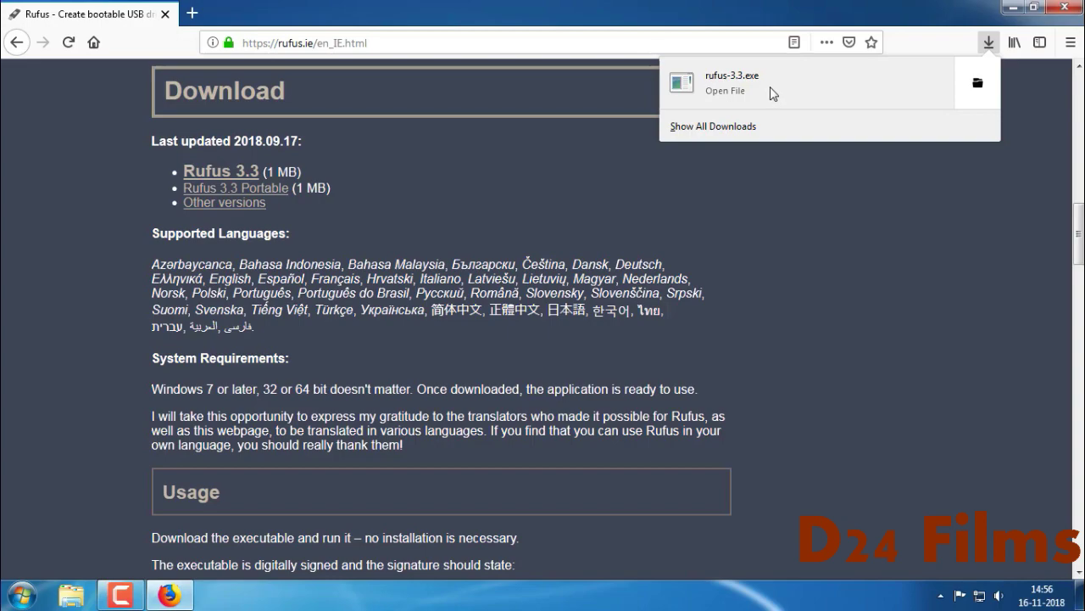
{"action": "left_click", "coordinate": [852, 9]}
{"action": "left_click", "coordinate": [1070, 7]}
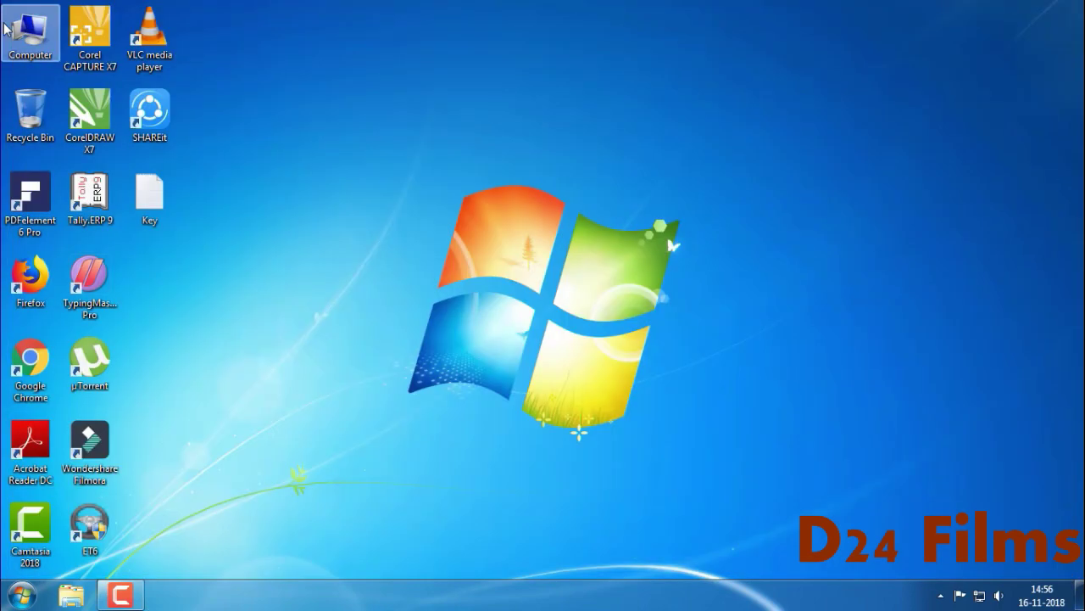
- Run rufus-3.3(1) from the Downloads folder as administrator and close the folder window
{"action": "double_click", "coordinate": [5, 29]}
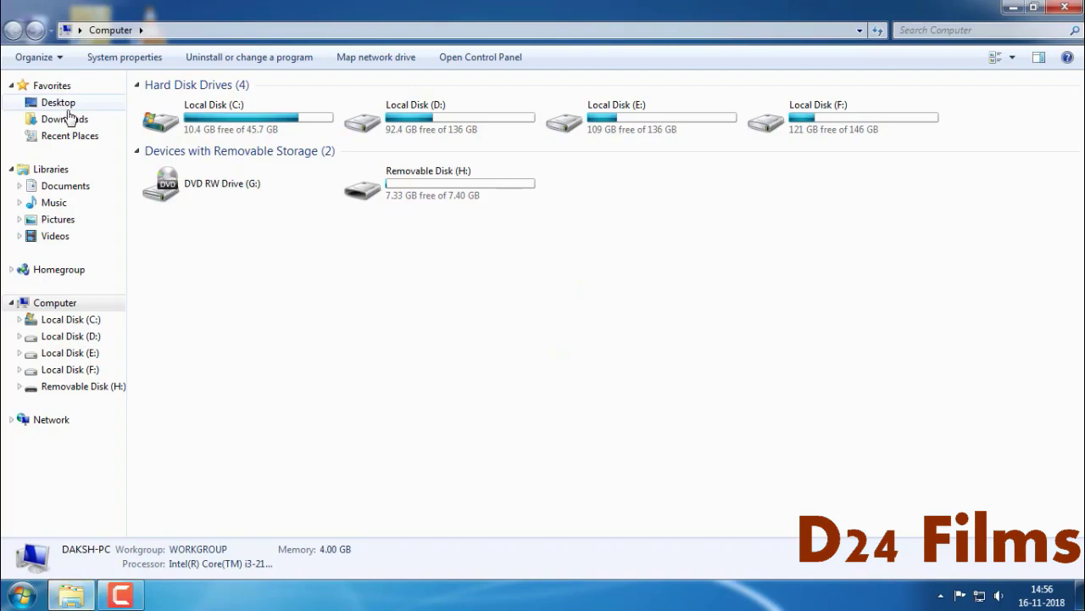
{"action": "left_click", "coordinate": [72, 118]}
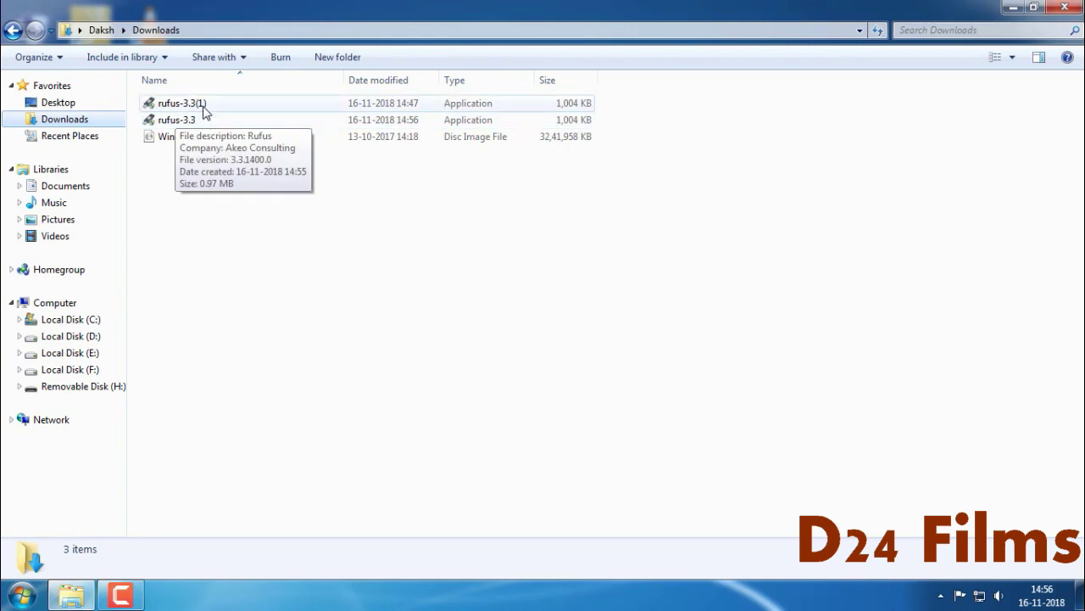
{"action": "left_click", "coordinate": [203, 109]}
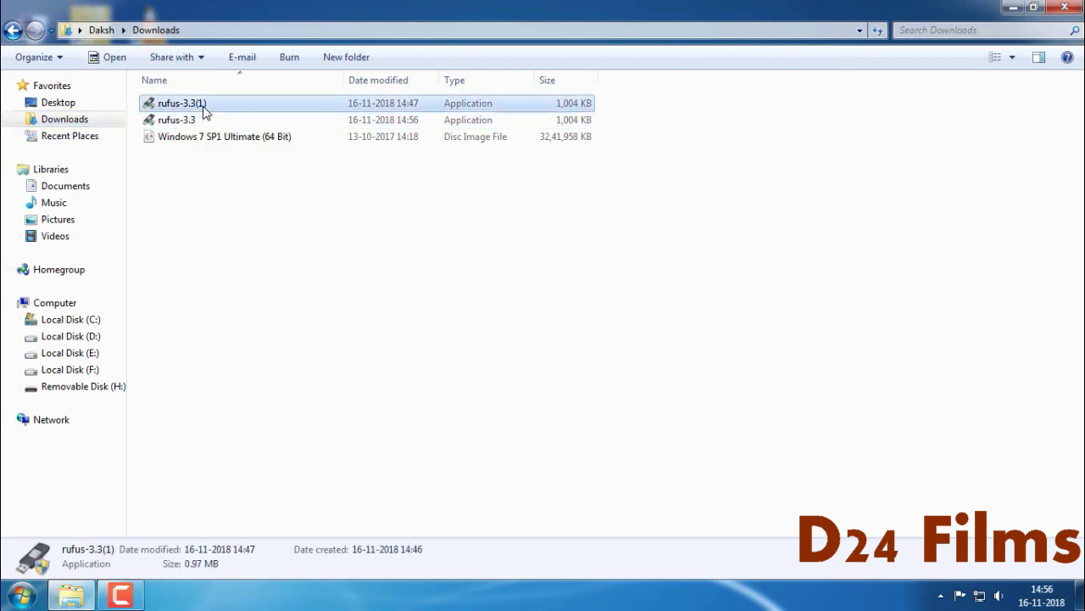
{"action": "right_click", "coordinate": [204, 111]}
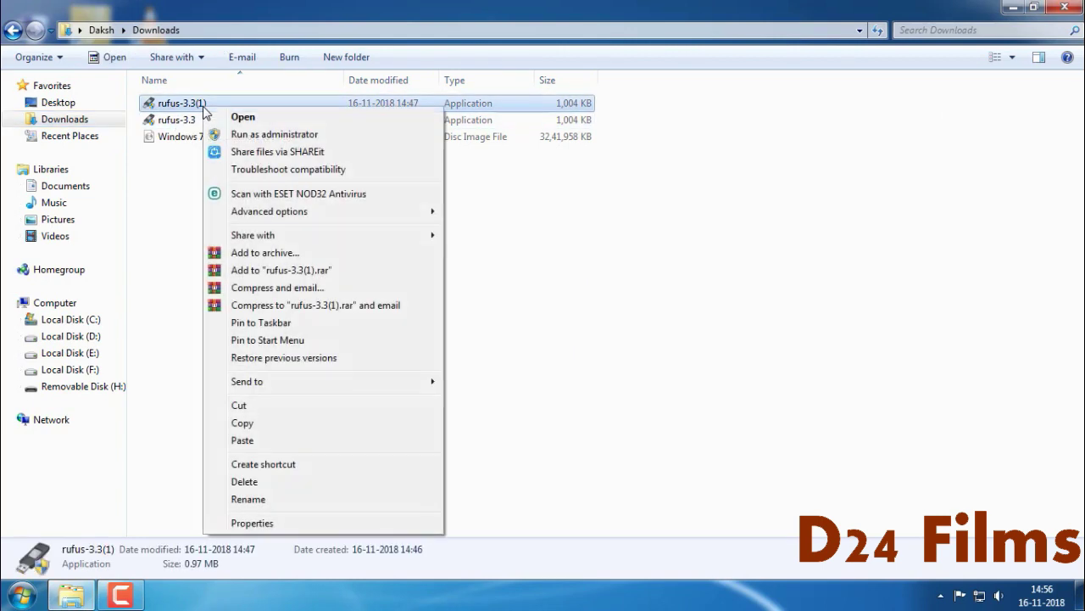
{"action": "left_click", "coordinate": [246, 136]}
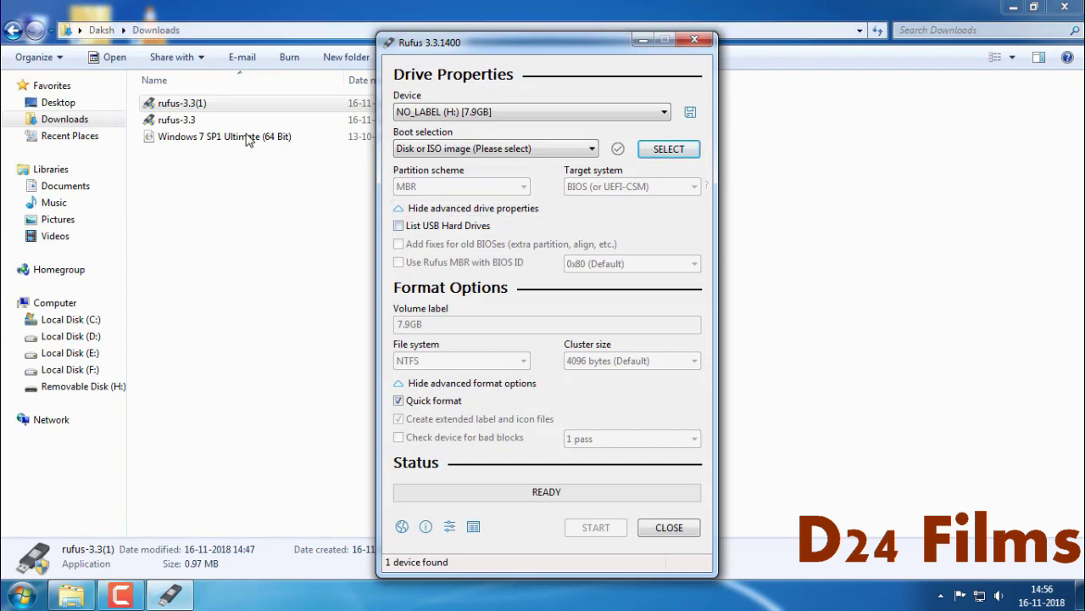
{"action": "left_click", "coordinate": [1065, 7]}
{"action": "left_click", "coordinate": [1065, 7]}
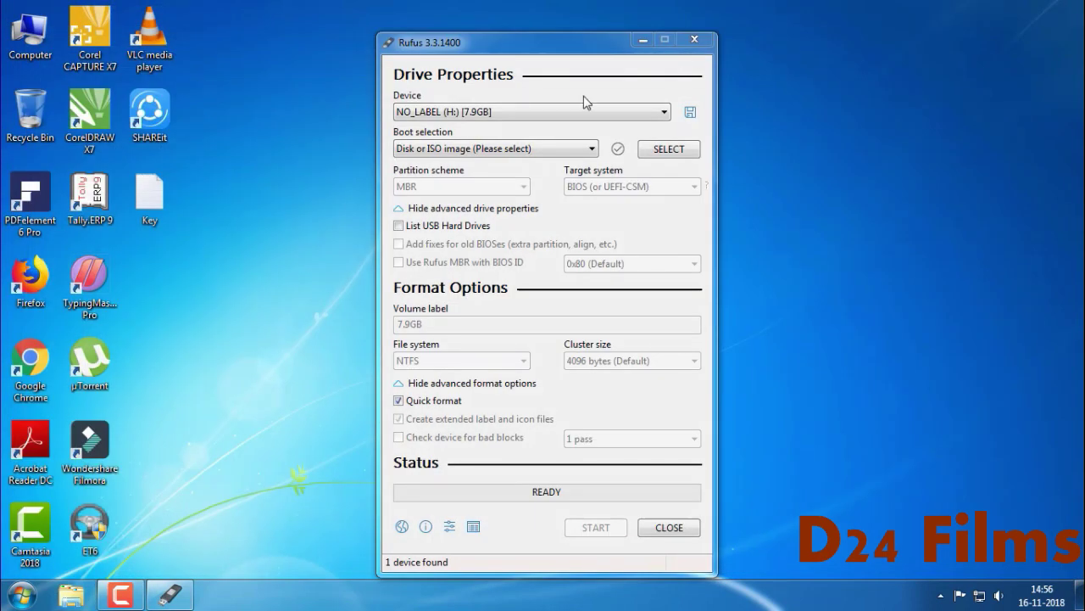
- Keep removable drive H: as the target device and load the Windows 7 SP1 Ultimate (64 Bit) ISO as the boot image
{"action": "left_click", "coordinate": [512, 113]}
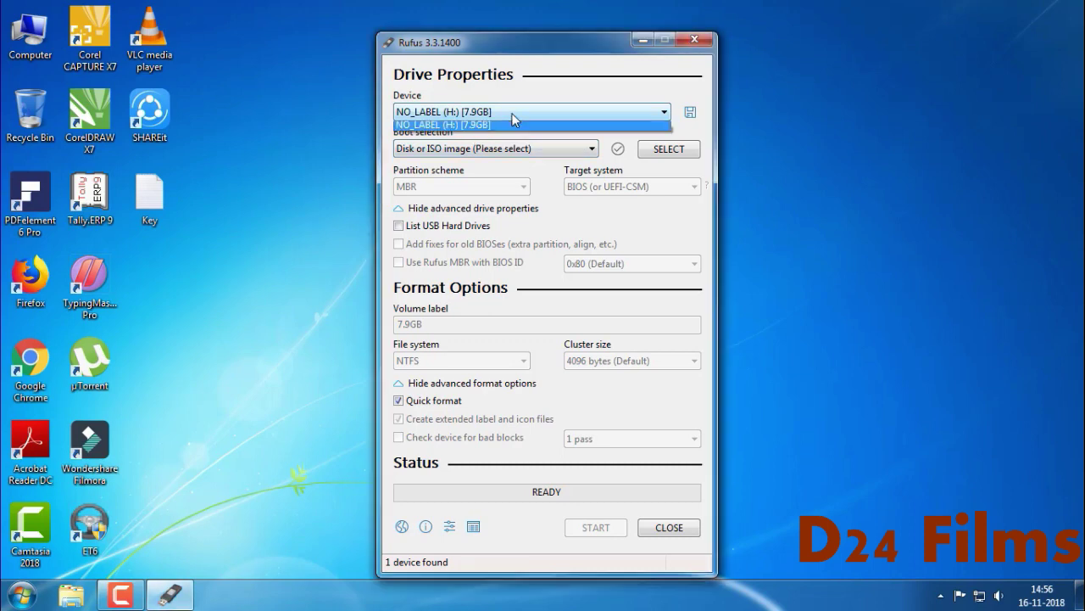
{"action": "left_click", "coordinate": [511, 113]}
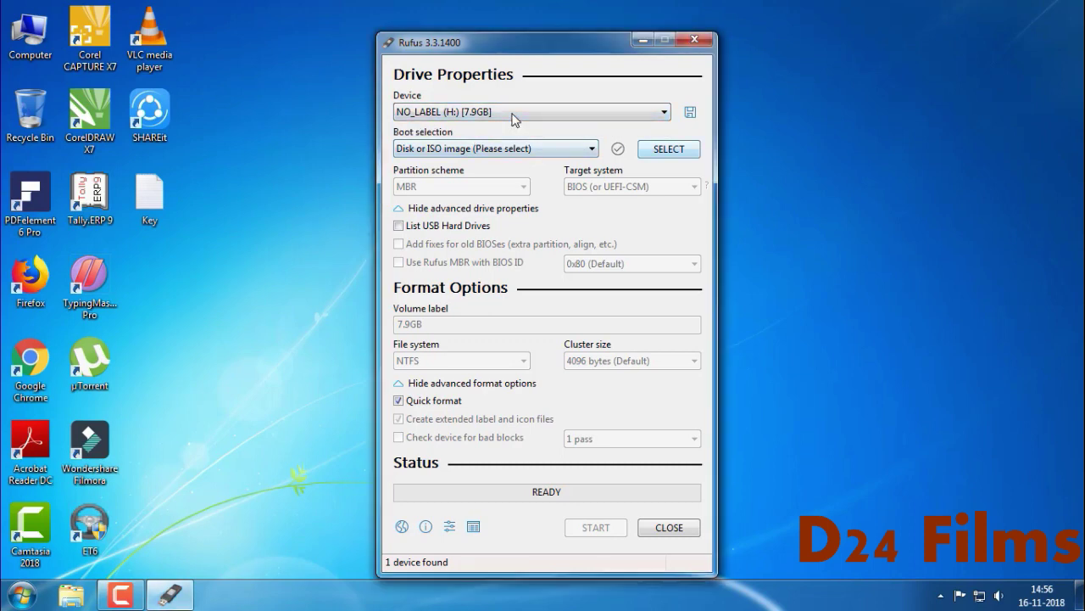
{"action": "key", "text": "Tab"}
{"action": "key", "text": "Tab"}
{"action": "key", "text": "space"}
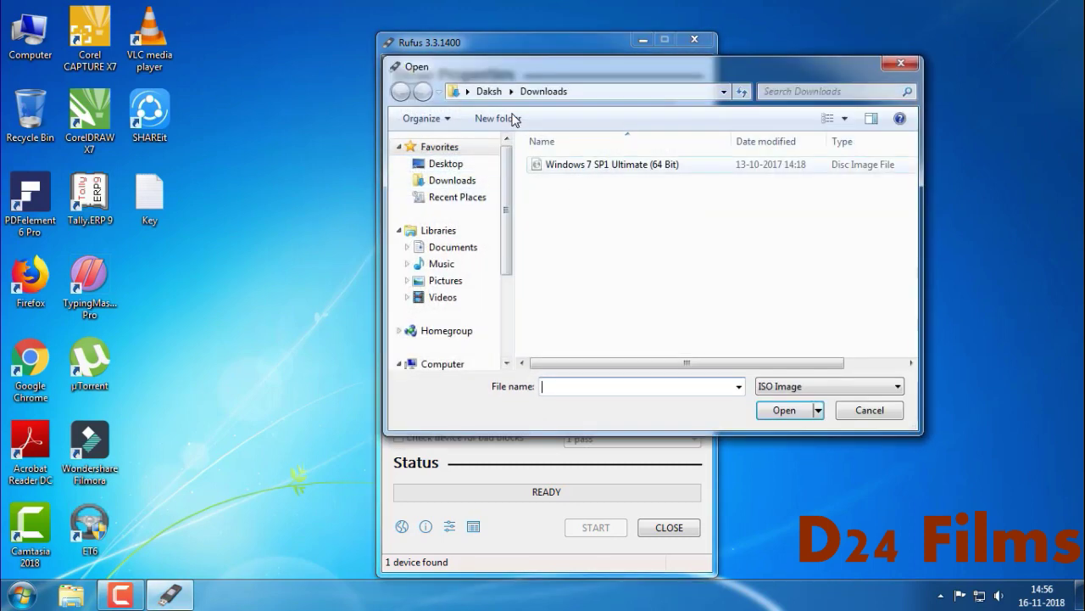
{"action": "key", "text": "shift+Tab"}
{"action": "key", "text": "Down"}
{"action": "key", "text": "Return"}
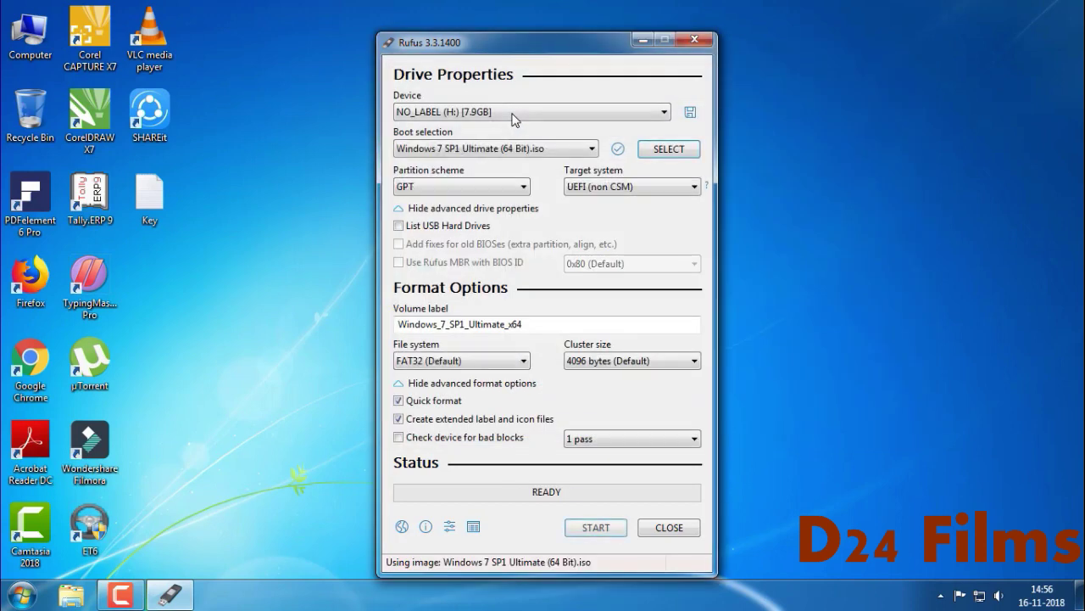
{"action": "key", "text": "Tab"}
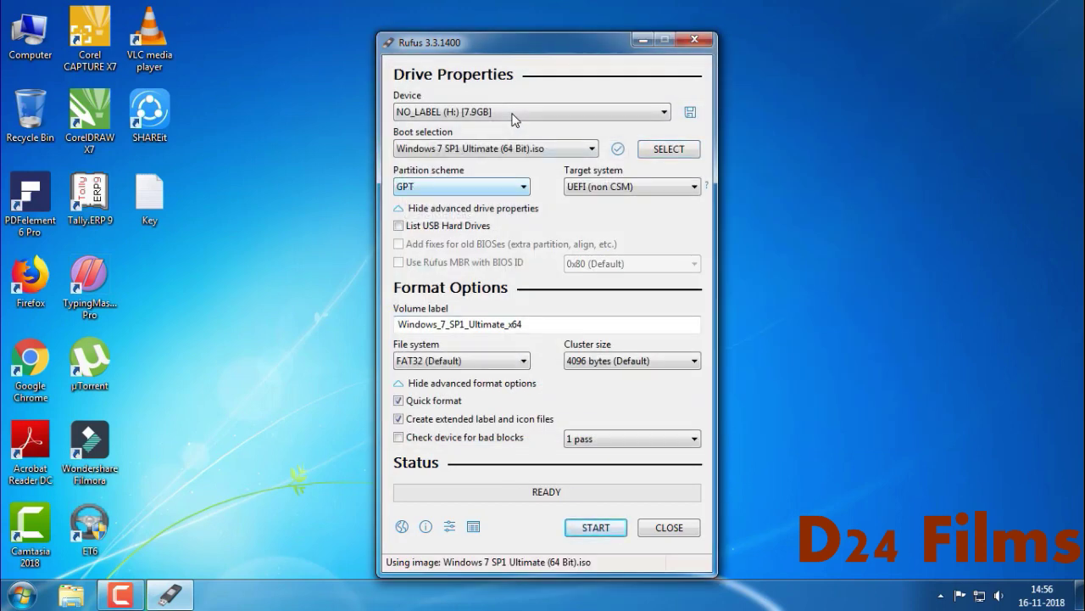
{"action": "key", "text": "Tab"}
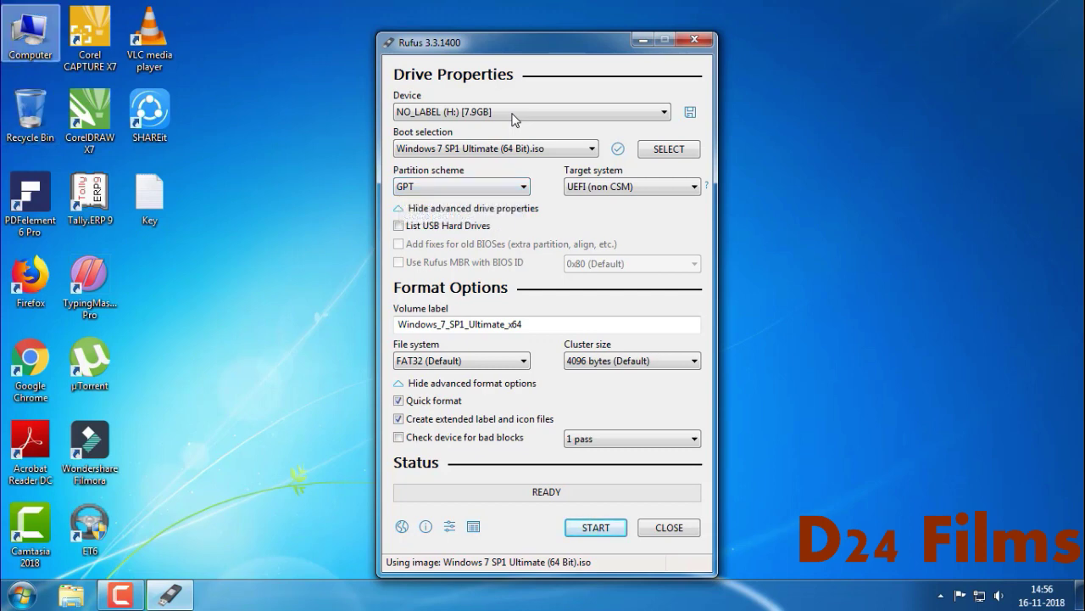
- Open Computer Management and locate Disk 0 under Disk Management
{"action": "right_click", "coordinate": [31, 43]}
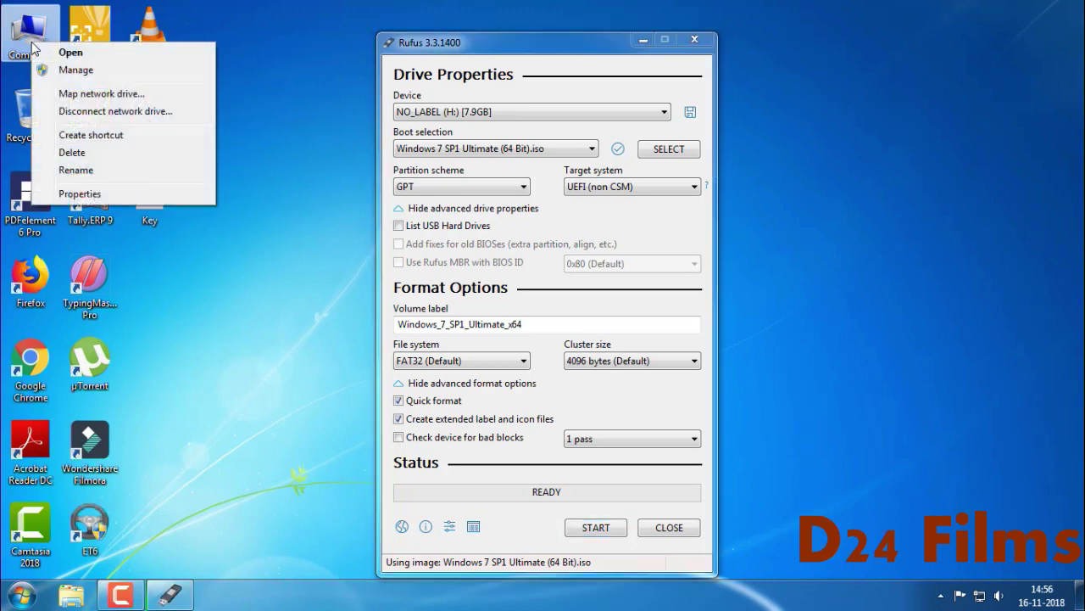
{"action": "left_click", "coordinate": [67, 72]}
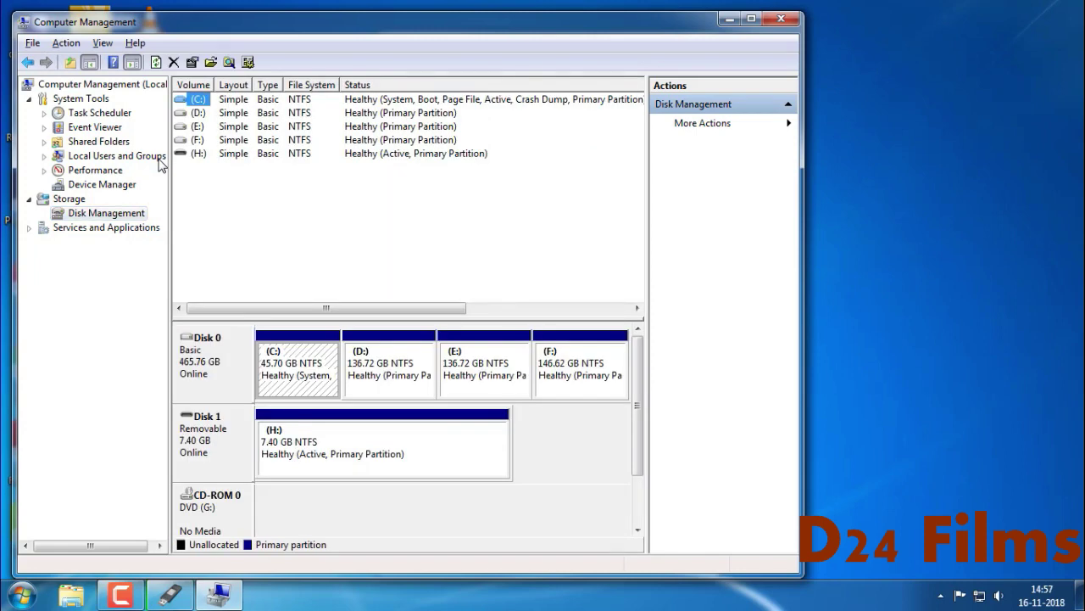
{"action": "left_click_drag", "start_coordinate": [166, 329], "coordinate": [238, 391]}
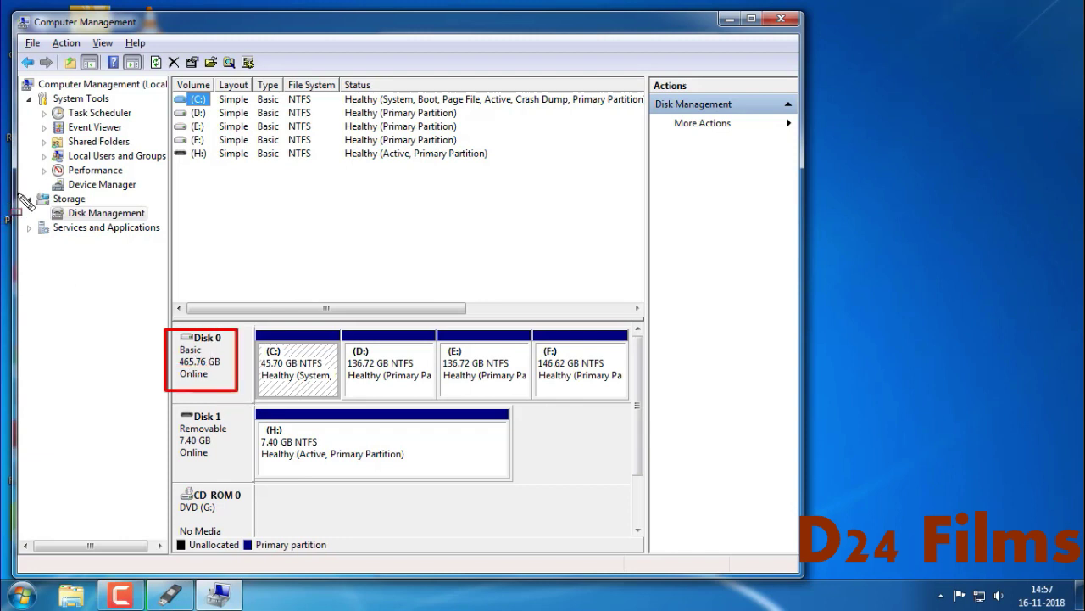
{"action": "left_click_drag", "start_coordinate": [23, 194], "coordinate": [178, 225]}
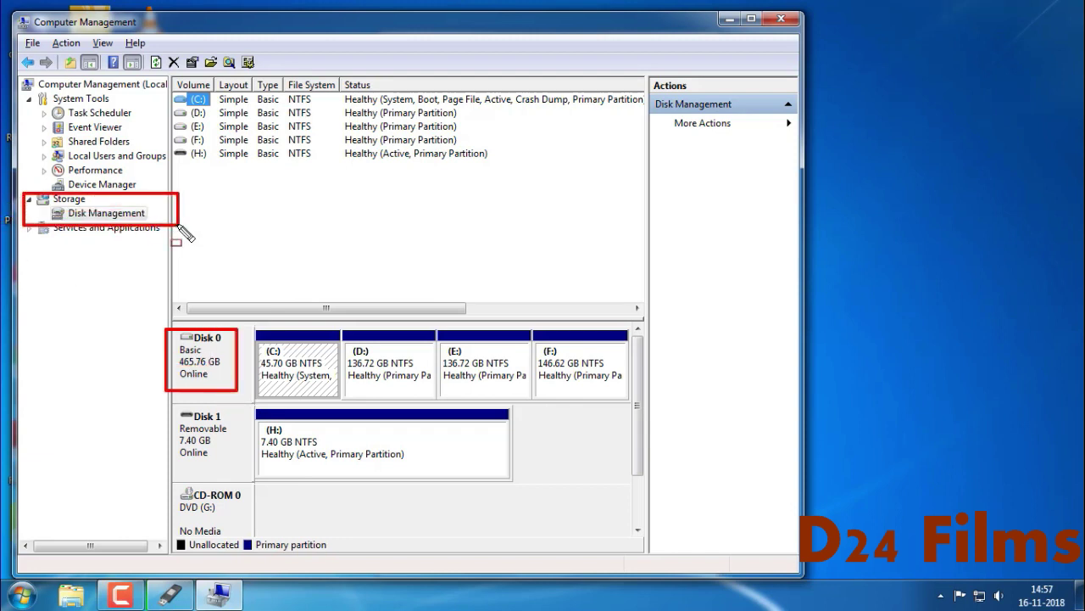
{"action": "key", "text": "e"}
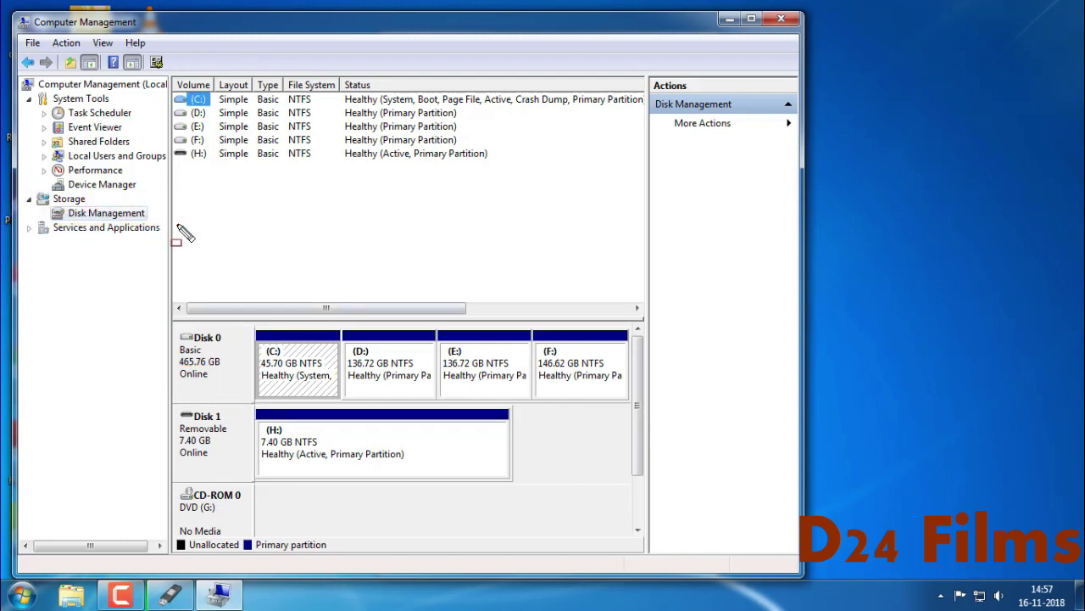
- Check the partition style in the volume properties of Disk 0, and return to Rufus
{"action": "right_click", "coordinate": [195, 360]}
{"action": "key", "text": "Return"}
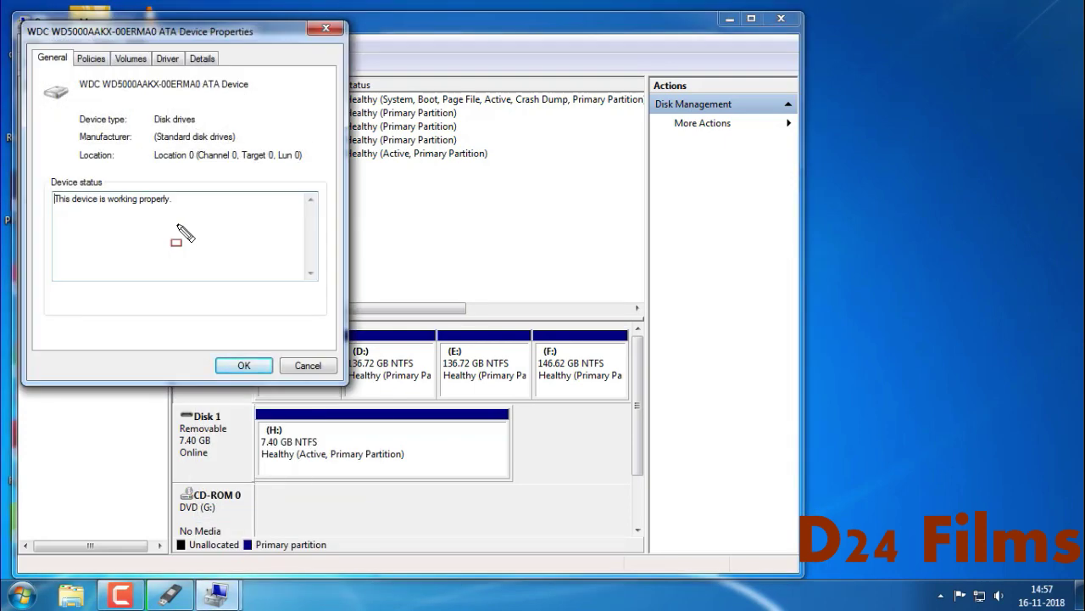
{"action": "left_click_drag", "start_coordinate": [111, 47], "coordinate": [149, 73]}
{"action": "left_click", "coordinate": [147, 70]}
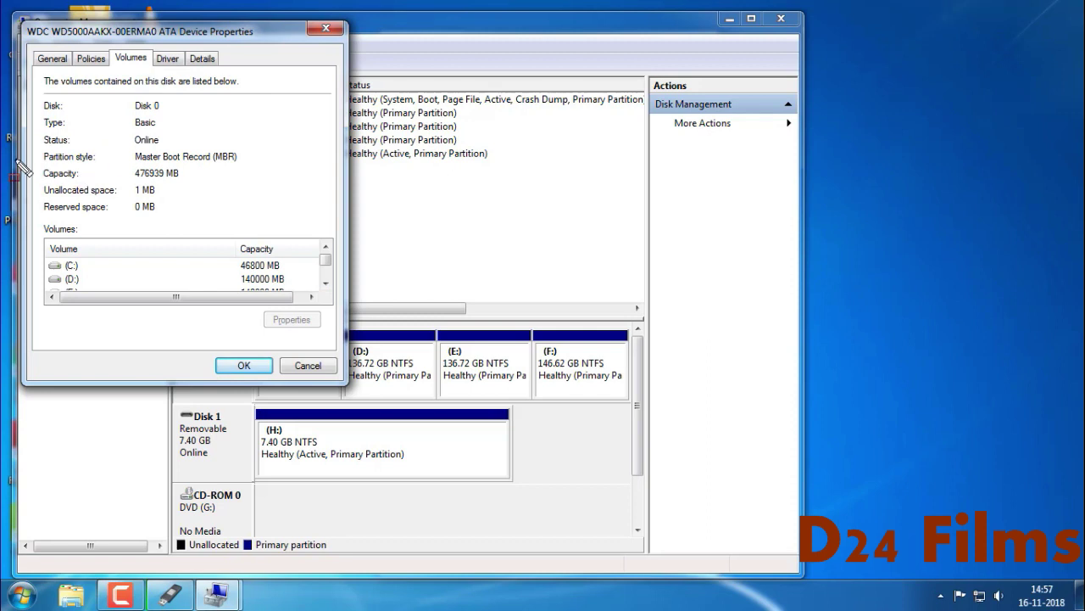
{"action": "mouse_move", "coordinate": [42, 144]}
{"action": "left_mouse_down"}
{"action": "mouse_move", "coordinate": [196, 189]}
{"action": "mouse_move", "coordinate": [273, 168]}
{"action": "left_mouse_up"}
{"action": "key", "text": "Escape"}
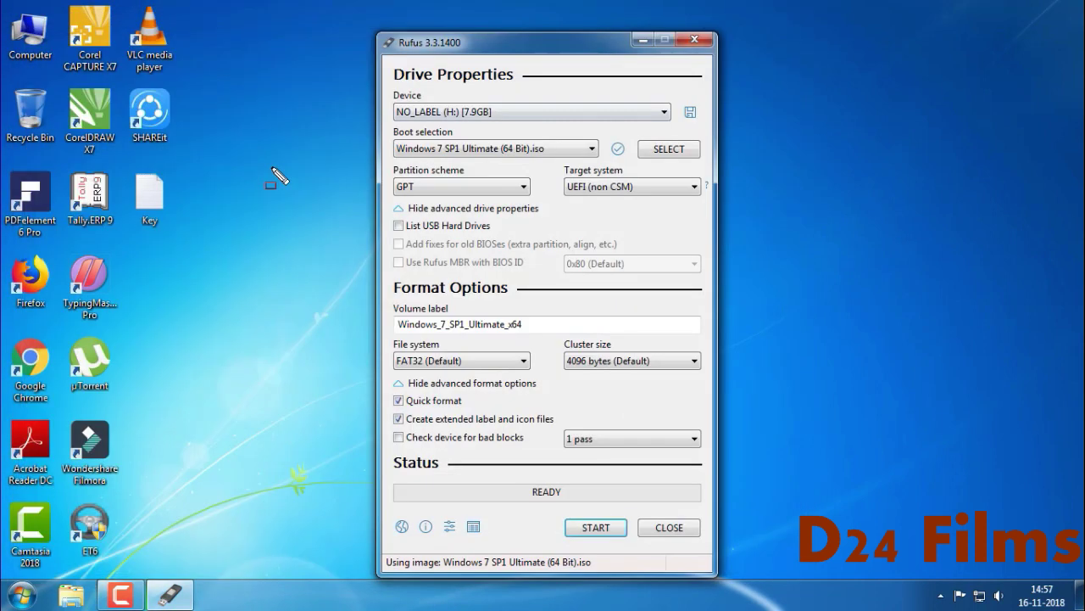
- Set the partition scheme of the USB drive to MBR
{"action": "key", "text": "alt+Down"}
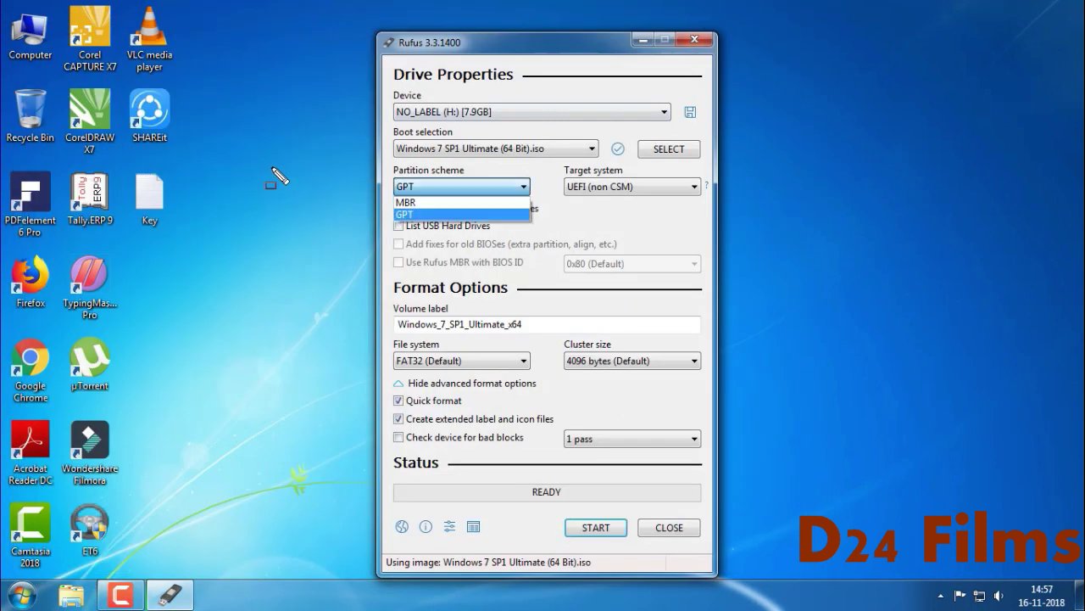
{"action": "key", "text": "Up"}
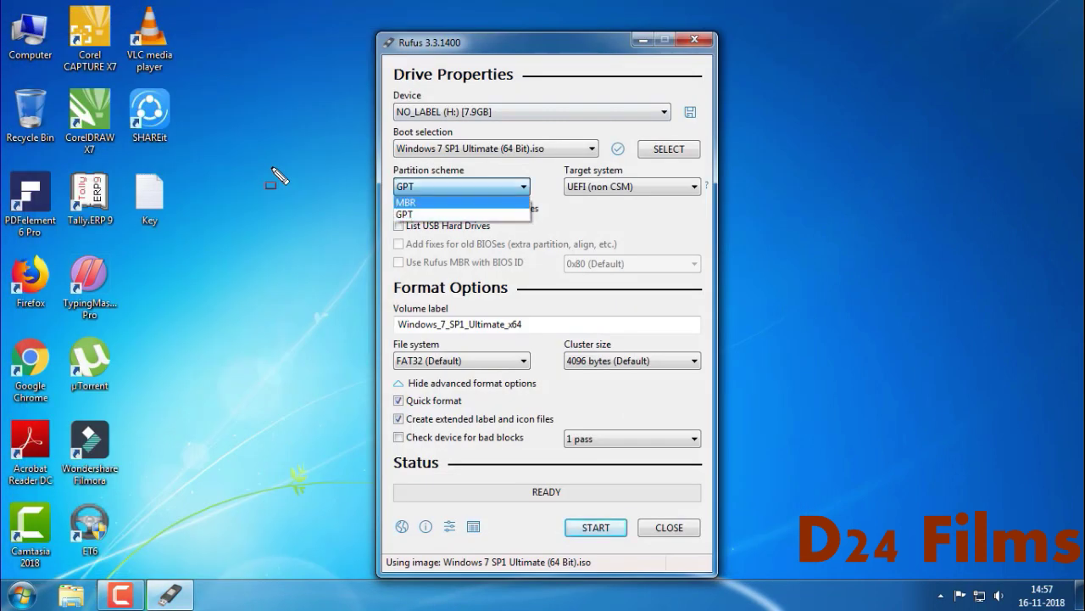
{"action": "key", "text": "Return"}
- Keep the remaining format options, start creating the bootable drive, and accept that all data on device H: is destroyed
{"action": "key", "text": "Tab"}
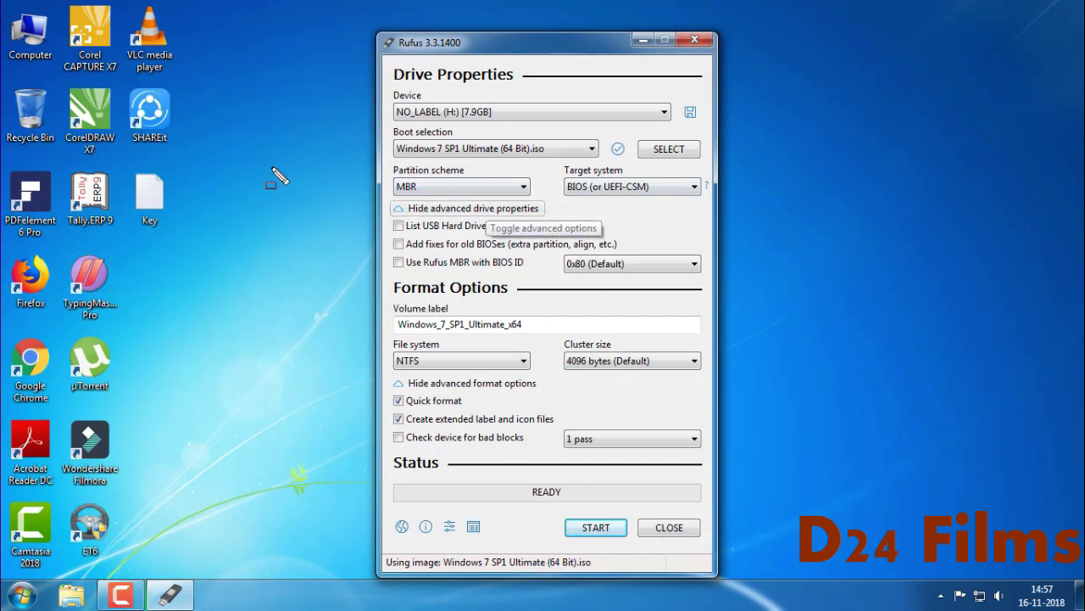
{"action": "key", "text": "Tab"}
{"action": "key", "text": "Tab"}
{"action": "key", "text": "Tab"}
{"action": "key", "text": "Tab"}
{"action": "key", "text": "Tab"}
{"action": "key", "text": "Tab"}
{"action": "key", "text": "Tab"}
{"action": "key", "text": "Tab"}
{"action": "key", "text": "Tab"}
{"action": "key", "text": "Tab"}
{"action": "key", "text": "Tab"}
{"action": "key", "text": "Tab"}
{"action": "key", "text": "Tab"}
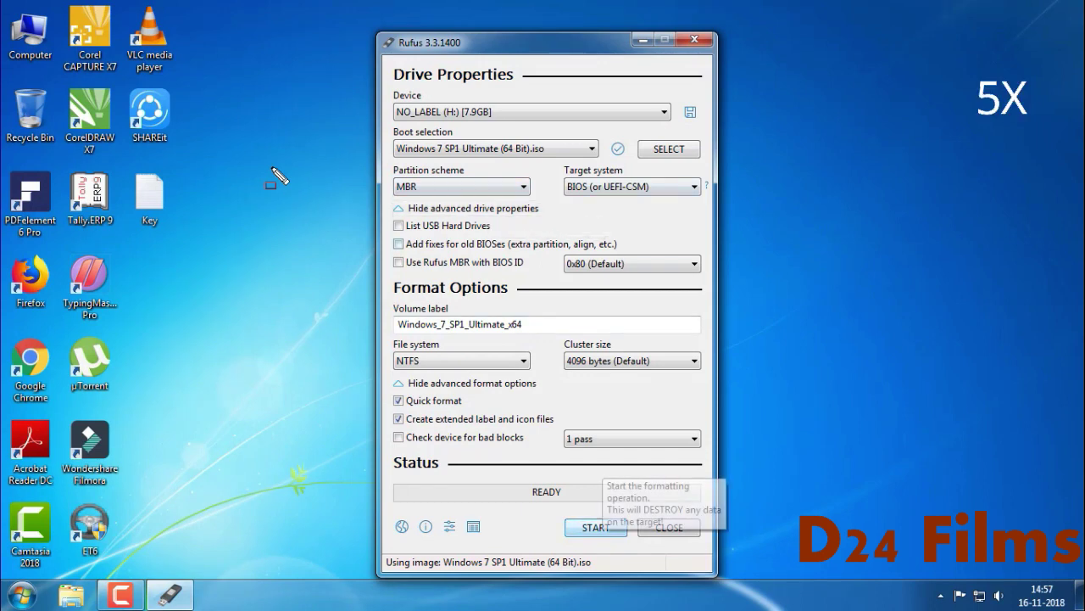
{"action": "key", "text": "Return"}
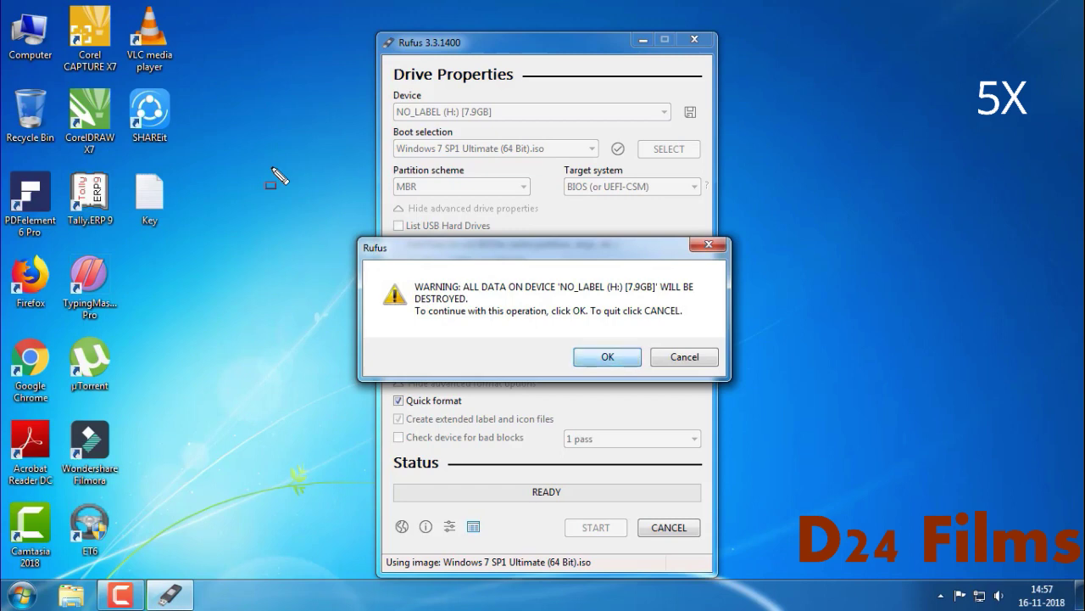
{"action": "key", "text": "Return"}
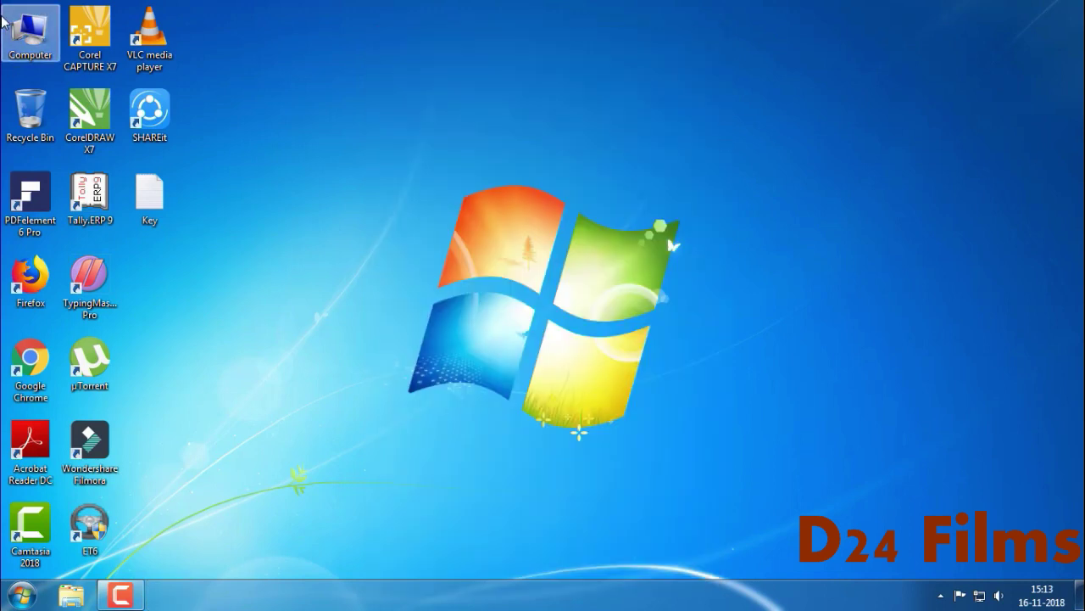
- Switch to Windows Explorer, examine the files on the Windows_7_SP1_Ultimate_x64 (H:) drive, and close the window
{"action": "double_click", "coordinate": [28, 35]}
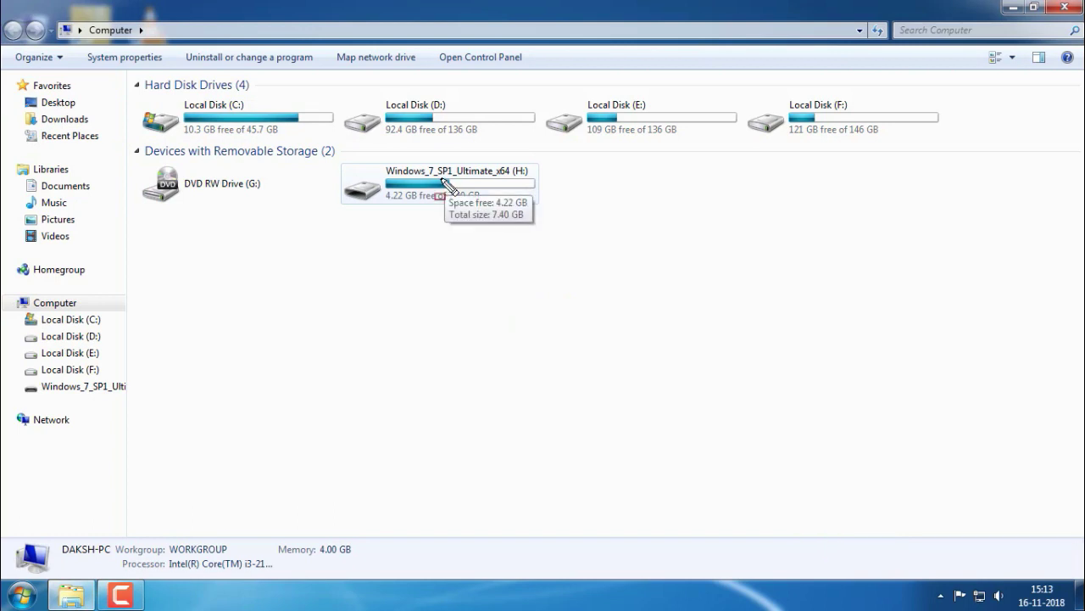
{"action": "mouse_move", "coordinate": [341, 169]}
{"action": "left_mouse_down"}
{"action": "mouse_move", "coordinate": [505, 230]}
{"action": "mouse_move", "coordinate": [581, 208]}
{"action": "left_mouse_up"}
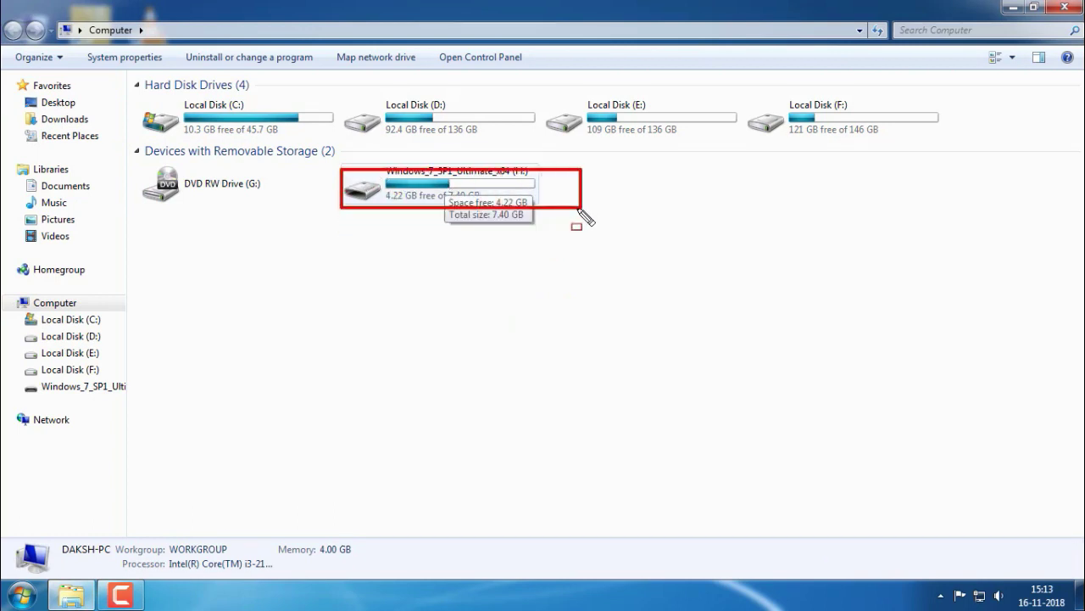
{"action": "double_click", "coordinate": [522, 189]}
{"action": "left_click_drag", "start_coordinate": [1002, 194], "coordinate": [245, 201]}
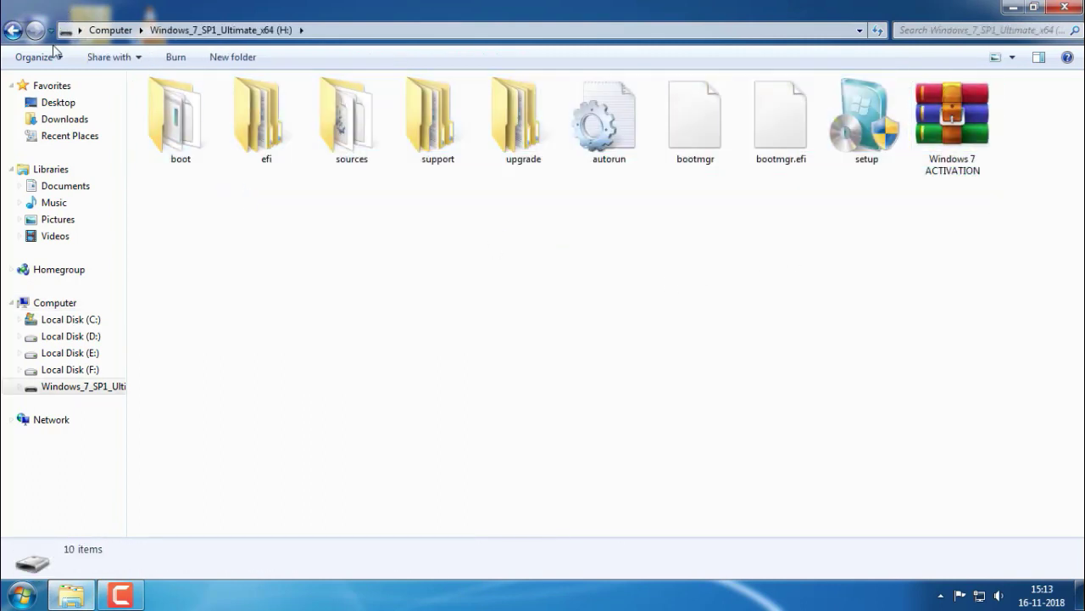
{"action": "left_click", "coordinate": [18, 35]}
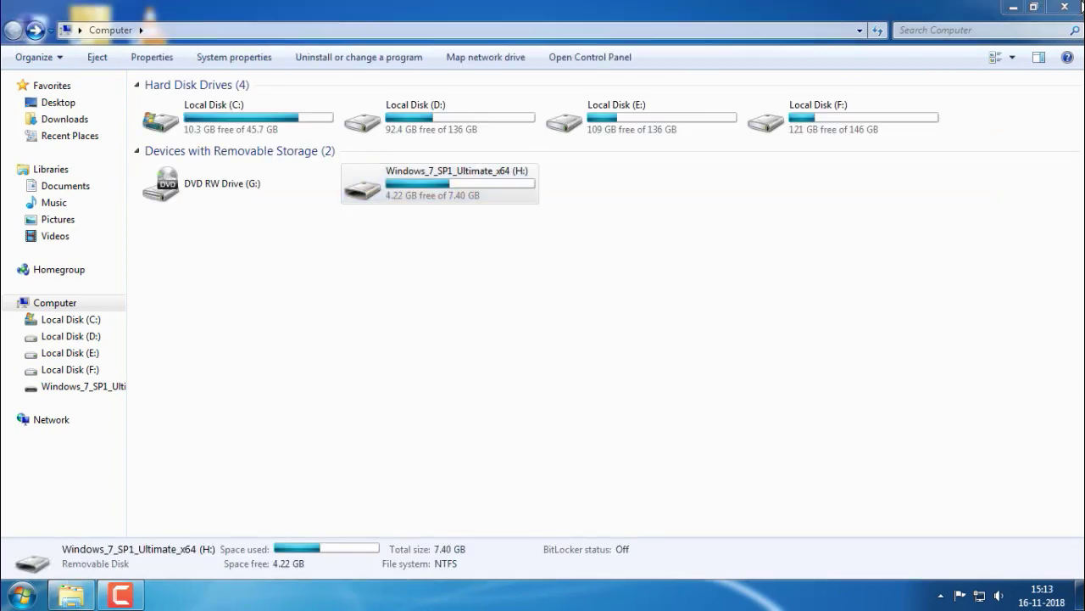
{"action": "left_click", "coordinate": [1066, 9]}
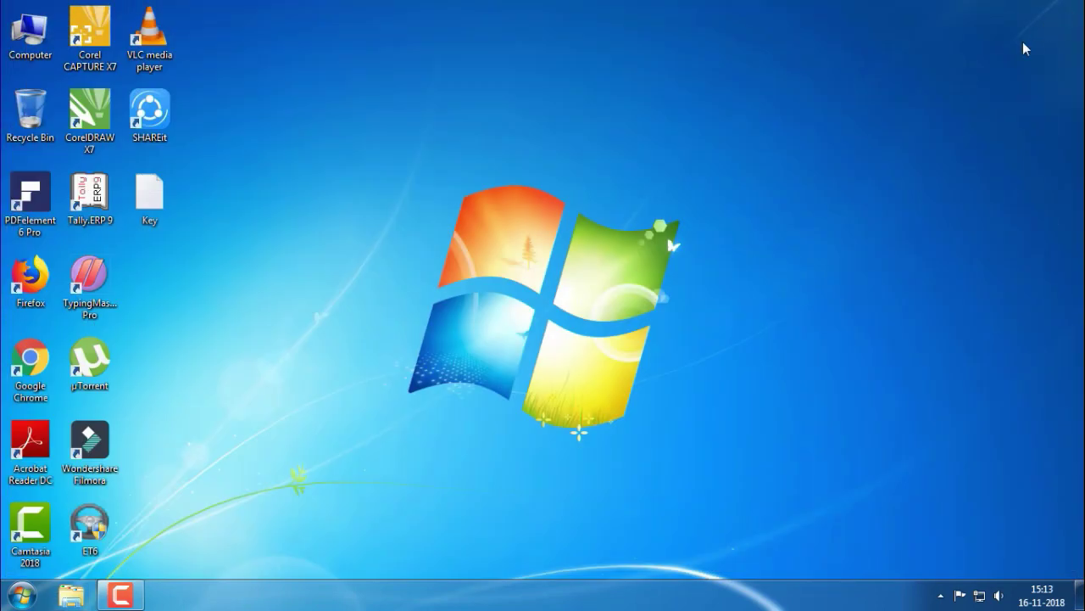